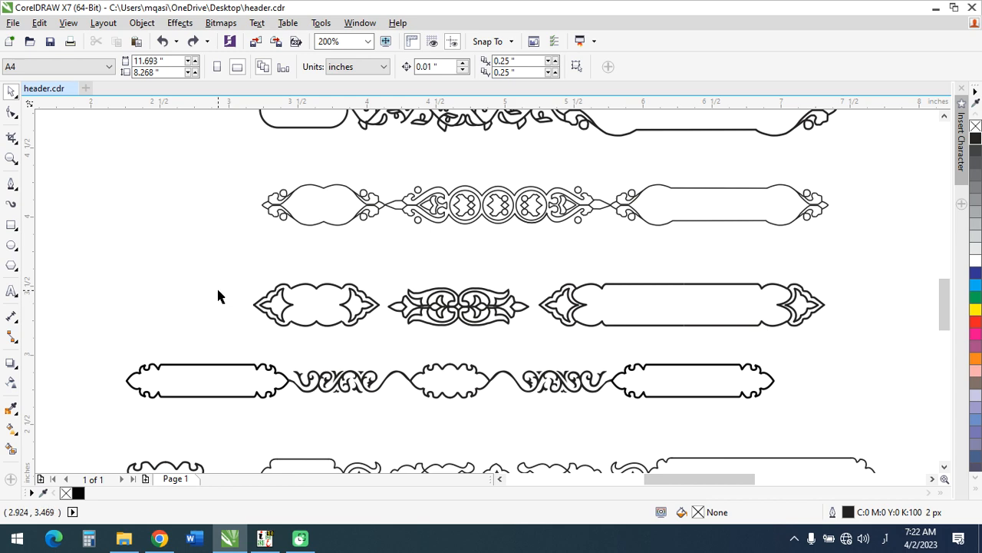
Step: Export only the ornament row with the three medallions in its middle to the Desktop as header.eps, with default EPS settings
{"action": "scroll", "coordinate": [218, 291], "scroll_direction": "down", "scroll_amount": 2}
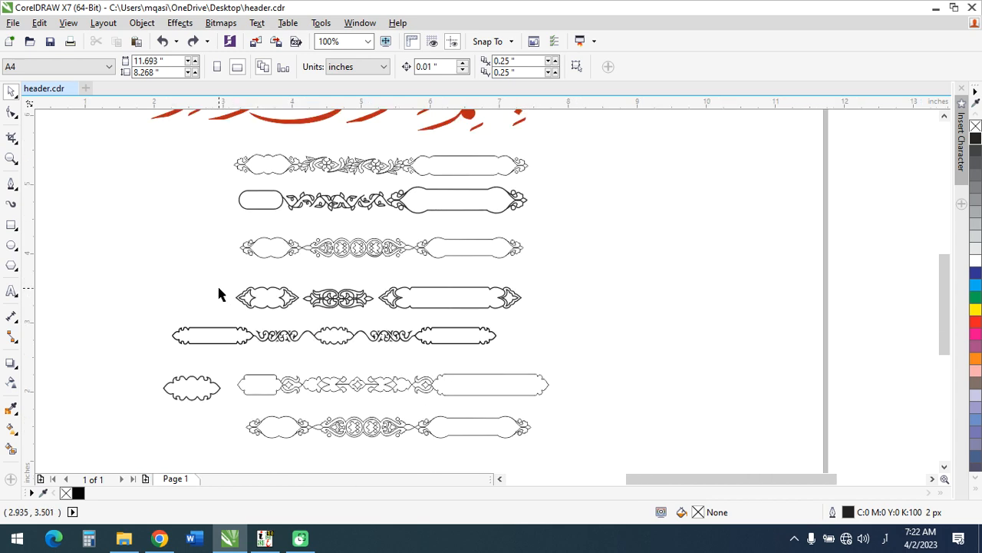
{"action": "scroll", "coordinate": [244, 276], "scroll_direction": "up", "scroll_amount": 2}
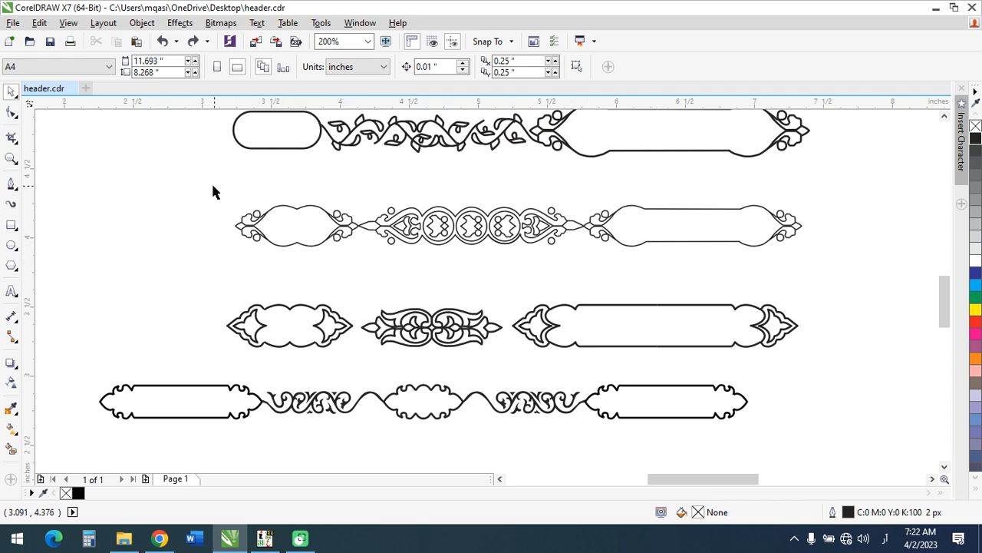
{"action": "left_click_drag", "start_coordinate": [198, 182], "coordinate": [817, 261]}
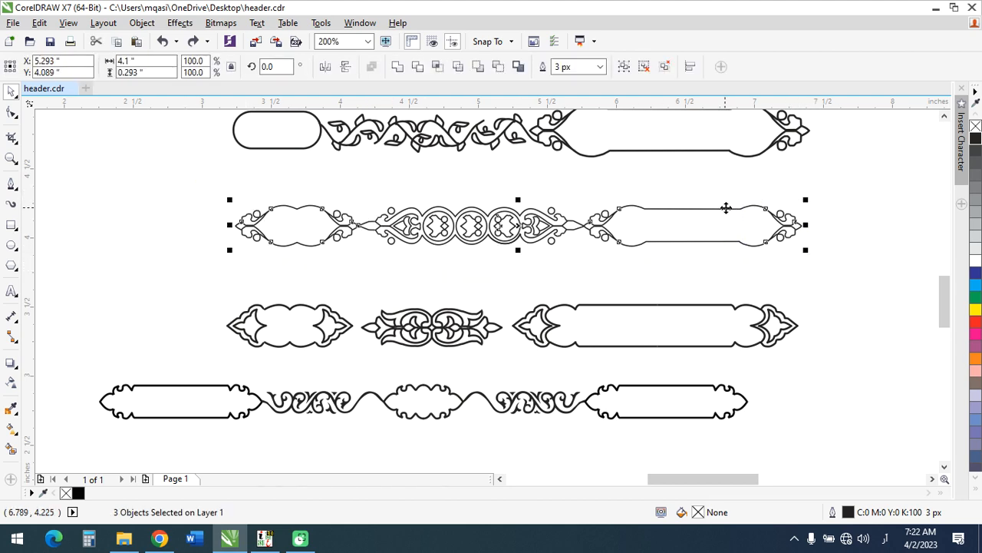
{"action": "left_click", "coordinate": [14, 23]}
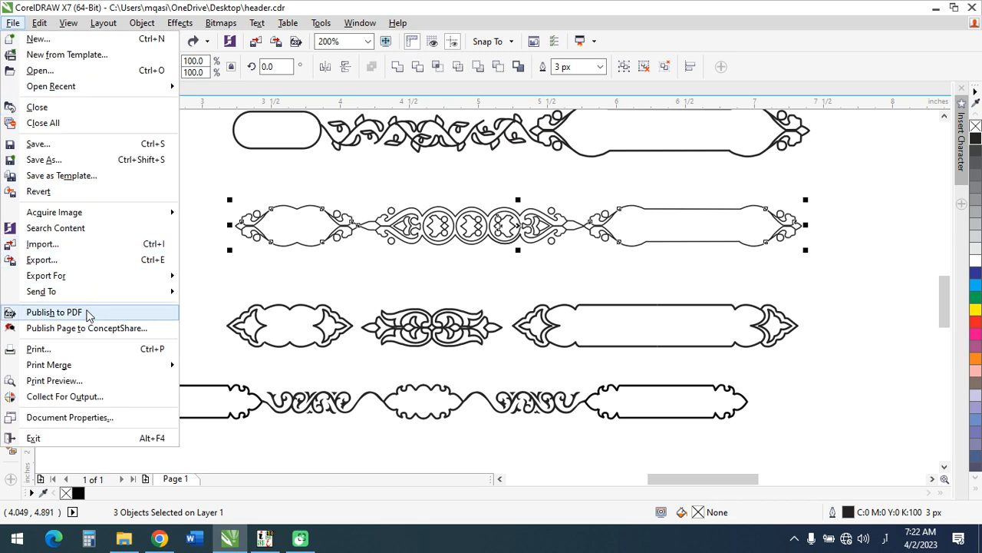
{"action": "mouse_move", "coordinate": [91, 283]}
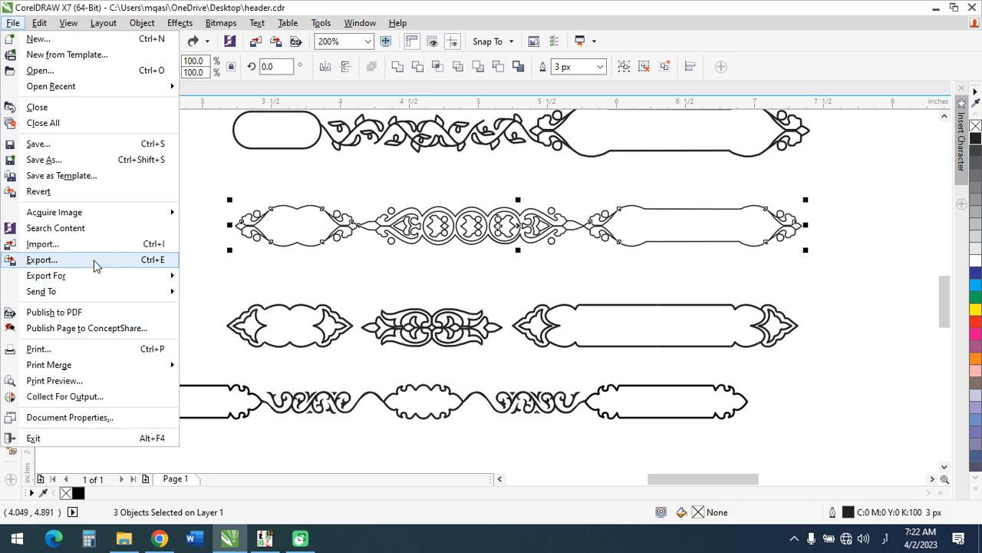
{"action": "left_click", "coordinate": [92, 261]}
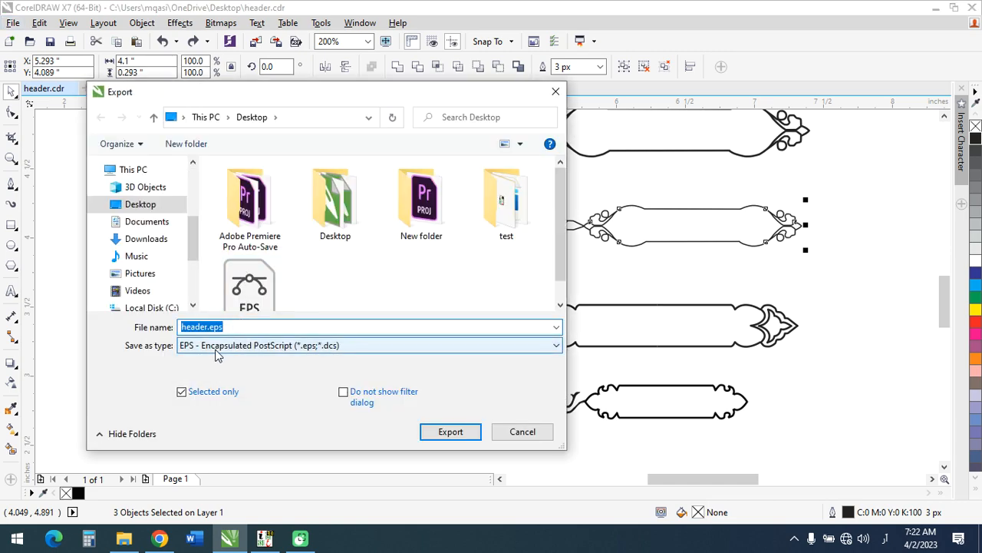
{"action": "left_click", "coordinate": [220, 350]}
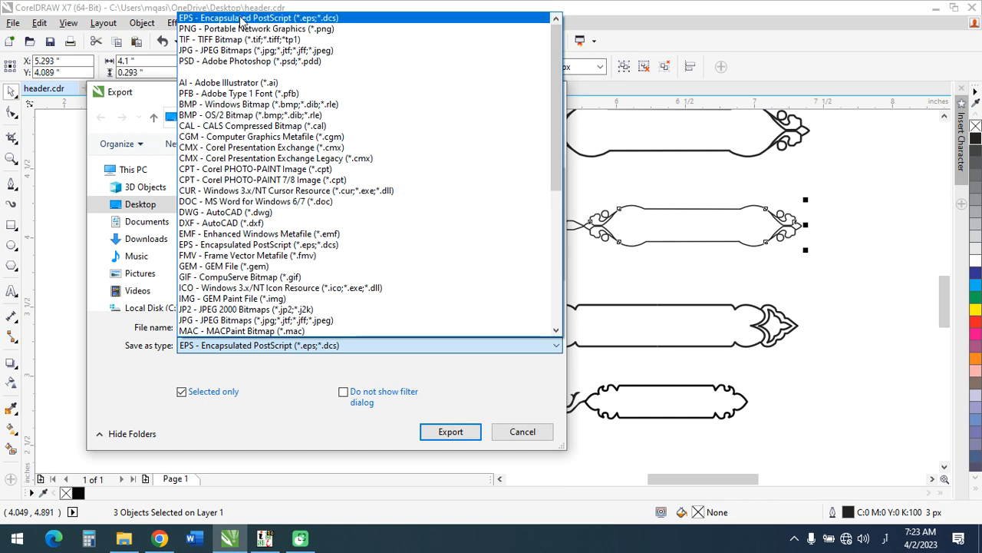
{"action": "left_click", "coordinate": [246, 18]}
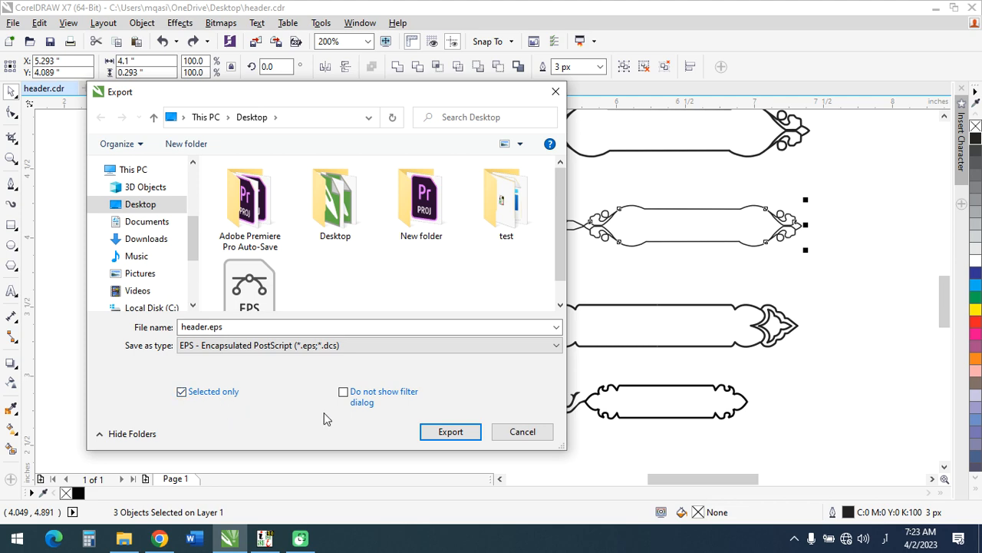
{"action": "left_click", "coordinate": [434, 431]}
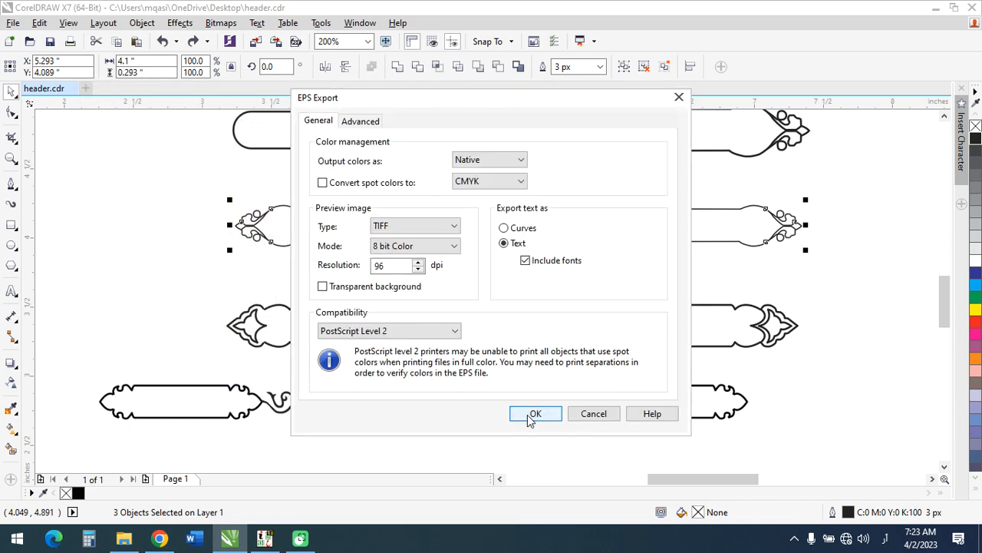
{"action": "left_click", "coordinate": [530, 414]}
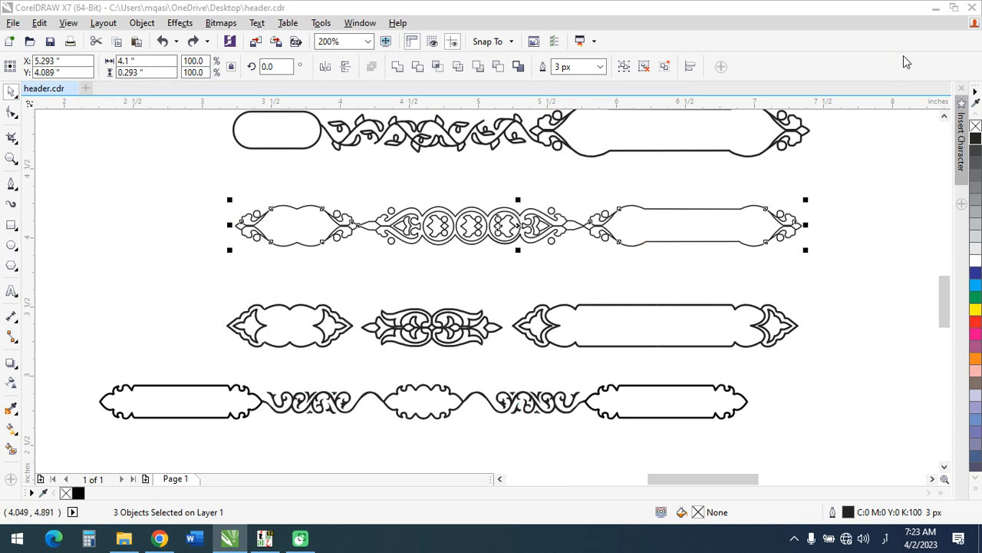
Step: Check the desktop for the exported header.eps file, and return to the ornament drawing
{"action": "left_click", "coordinate": [937, 7]}
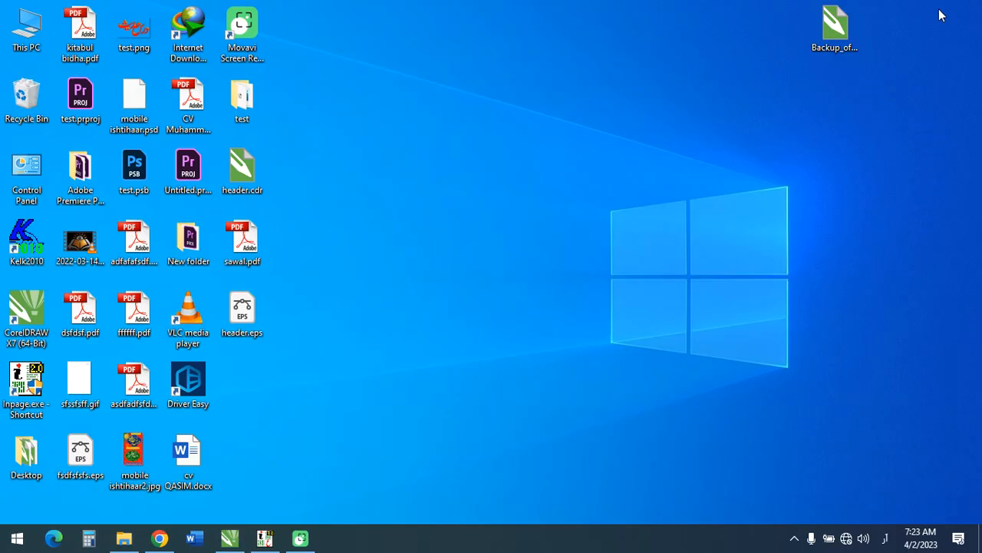
{"action": "left_click", "coordinate": [245, 332]}
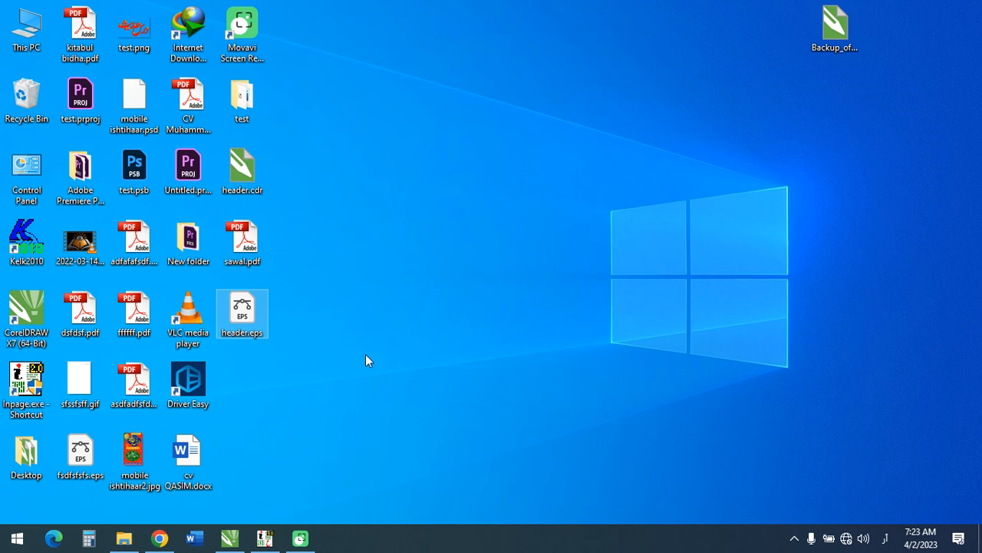
{"action": "left_click", "coordinate": [227, 542]}
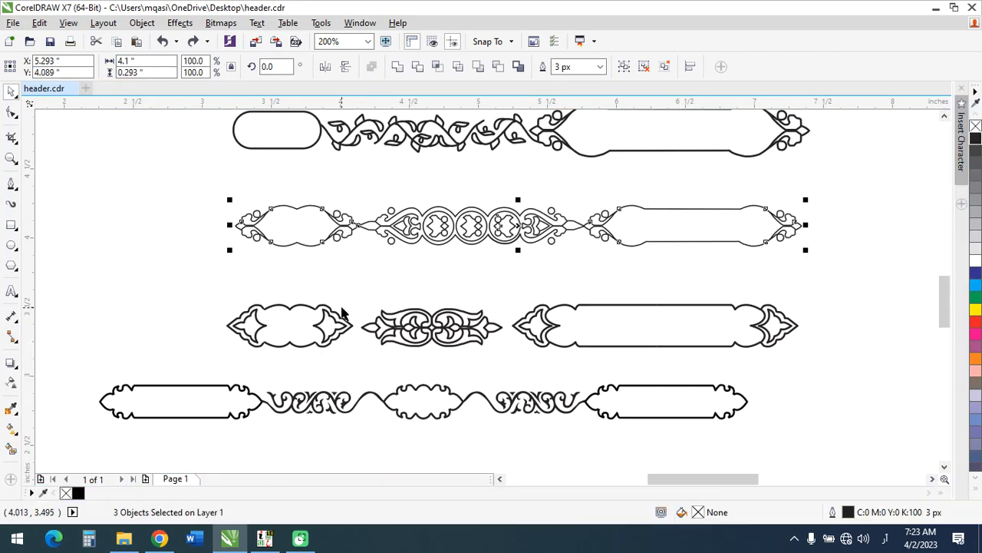
{"action": "key", "text": "ctrl+e"}
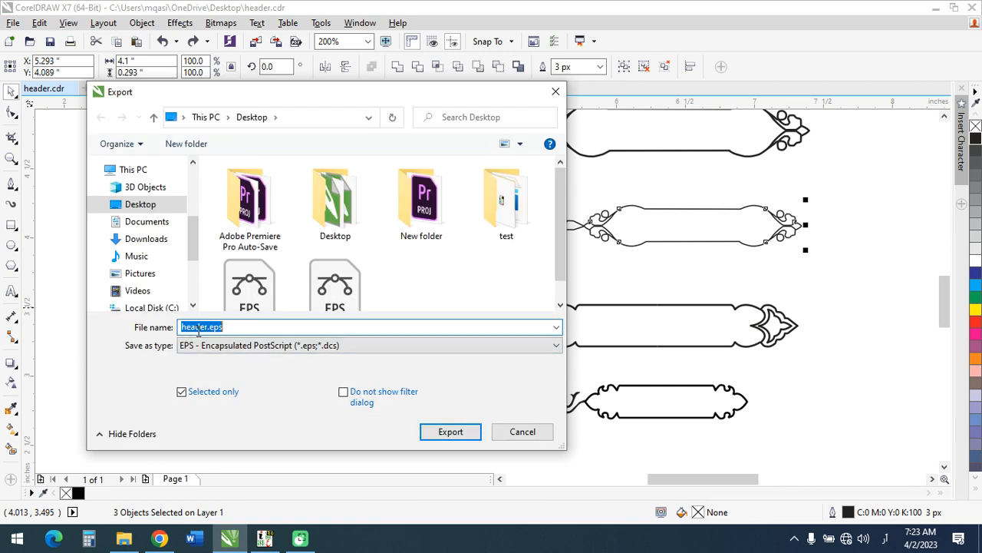
{"action": "left_click_drag", "start_coordinate": [198, 328], "coordinate": [179, 328]}
{"action": "left_click", "coordinate": [519, 431]}
Step: Switch to InPage and, at 200% view, draw a rectangular picture box in the master page's header area, spanning the two vertical margin guides
{"action": "left_click", "coordinate": [933, 9]}
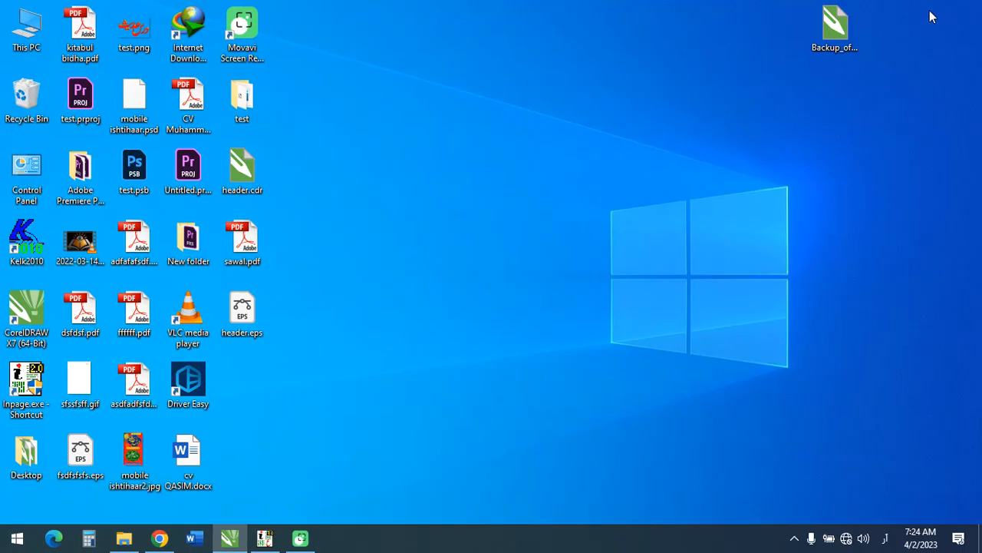
{"action": "left_click", "coordinate": [261, 539]}
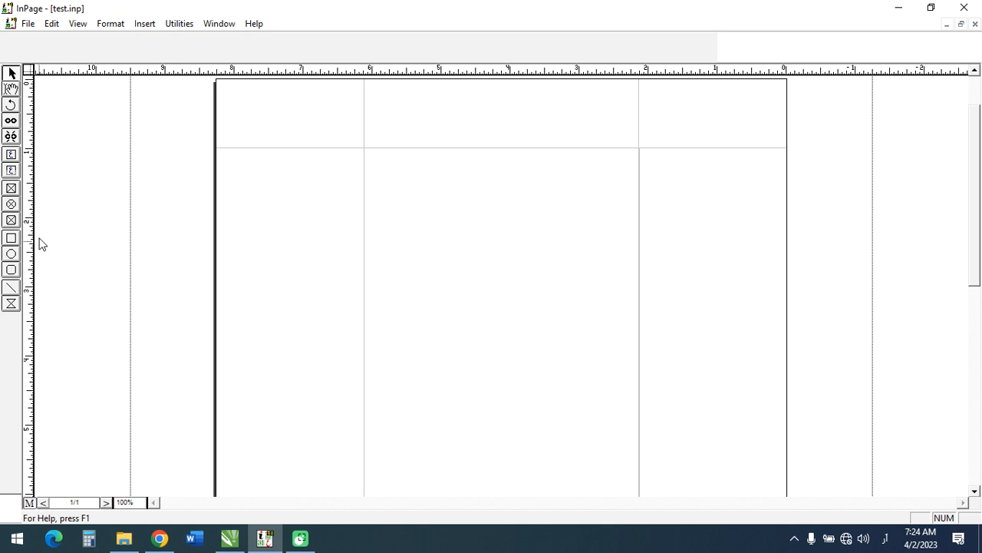
{"action": "left_click", "coordinate": [77, 24]}
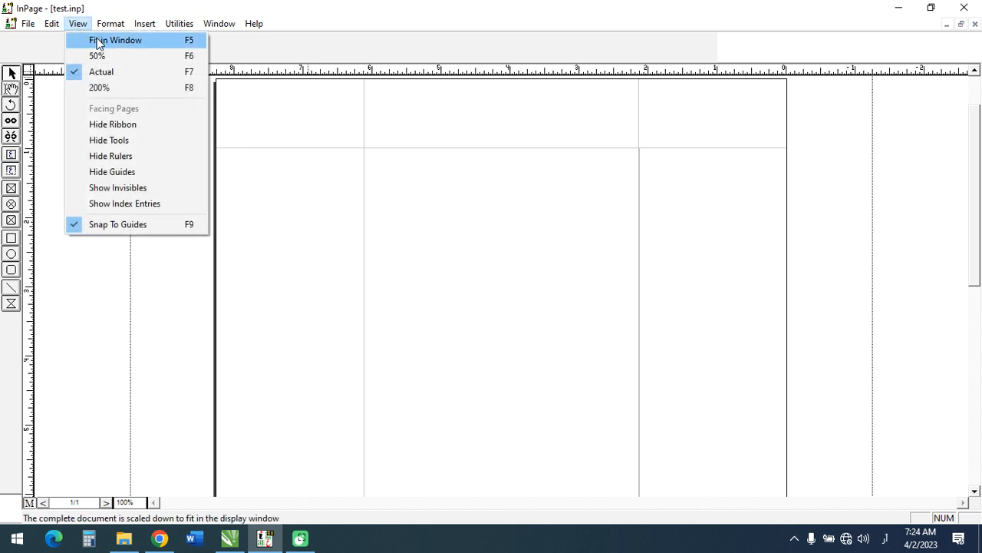
{"action": "left_click", "coordinate": [117, 91]}
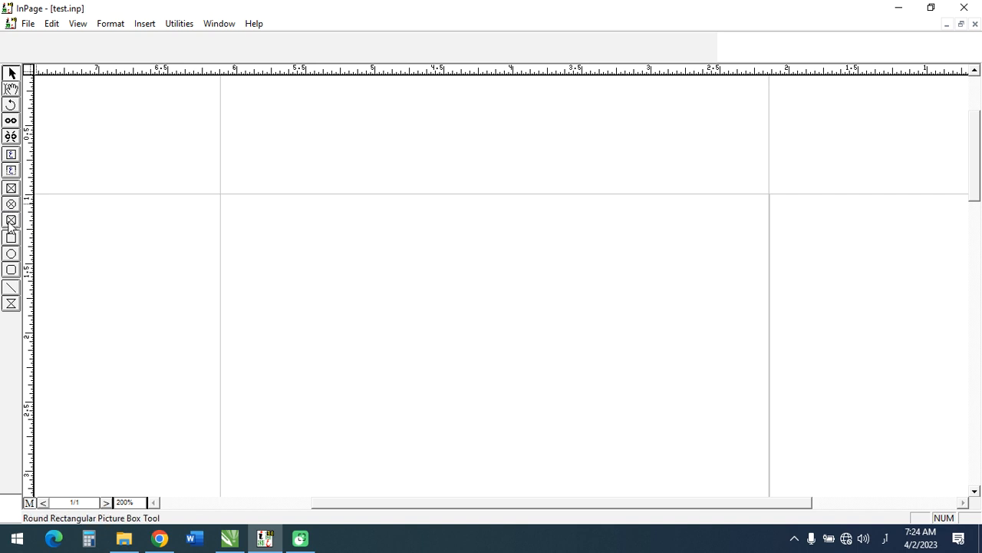
{"action": "left_click", "coordinate": [11, 189]}
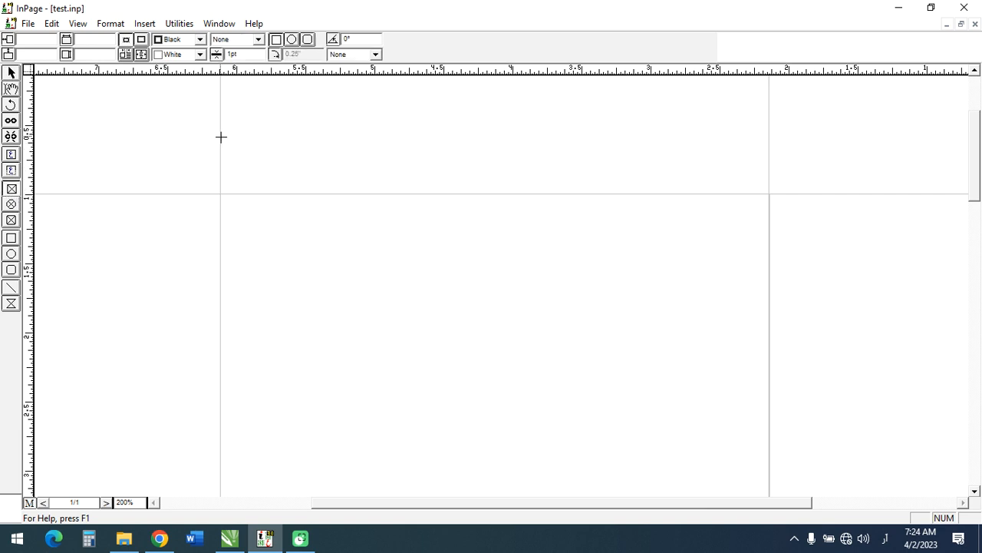
{"action": "left_click_drag", "start_coordinate": [221, 136], "coordinate": [770, 186]}
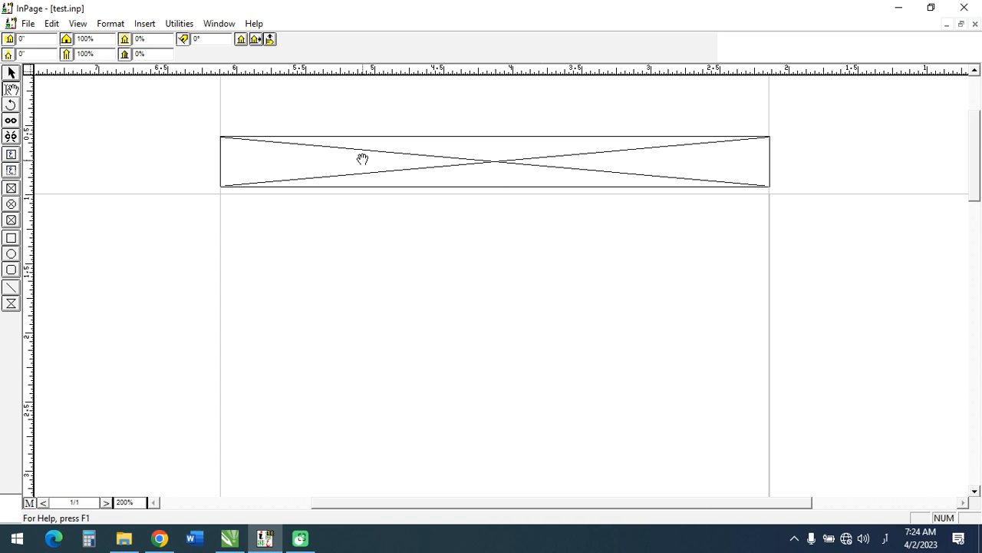
Step: Import header.eps from the Desktop into the header picture box
{"action": "double_click", "coordinate": [513, 158]}
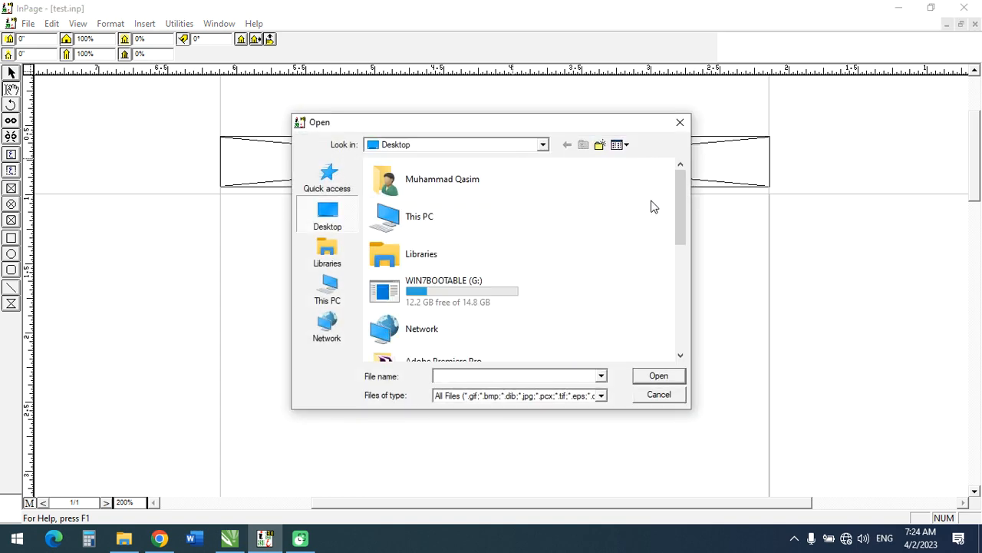
{"action": "left_click_drag", "start_coordinate": [684, 215], "coordinate": [678, 311]}
{"action": "left_click", "coordinate": [435, 281]}
{"action": "left_click", "coordinate": [680, 381]}
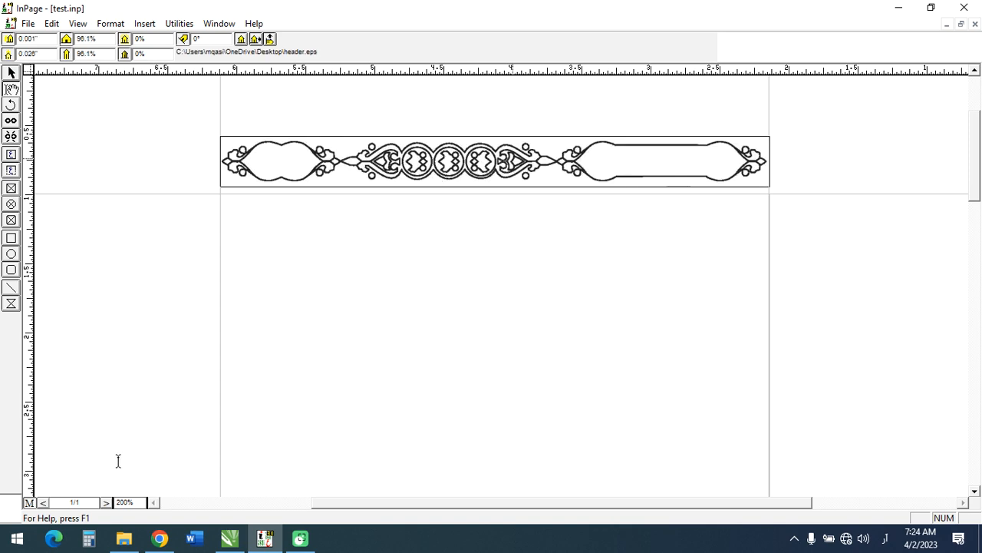
Step: Leave the master page and enter test text such as "اسف" and "اسدف" separated by blank lines until it runs onto page 2, checking the header there
{"action": "left_click", "coordinate": [30, 503]}
{"action": "left_click", "coordinate": [415, 266]}
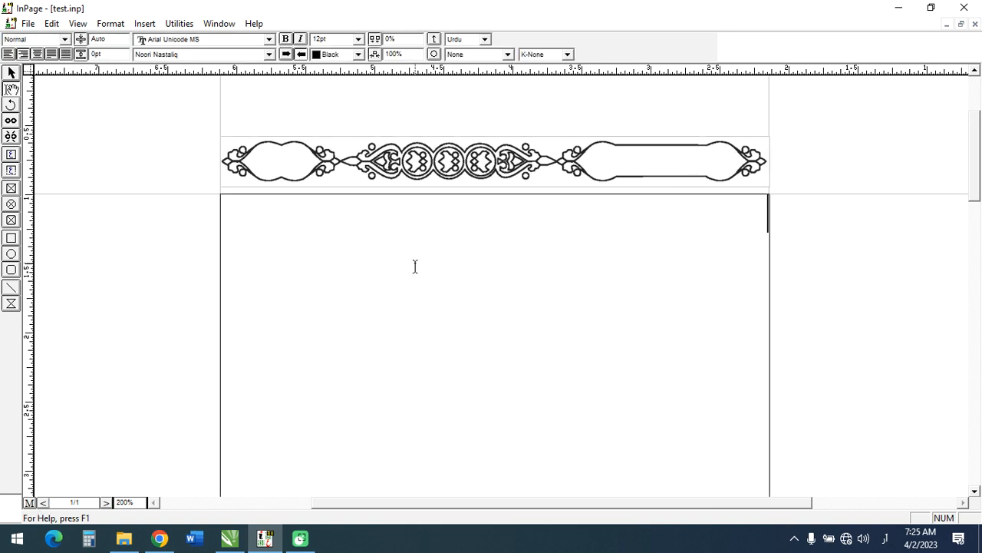
{"action": "type", "text": "قاف"}
{"action": "key", "text": "Return"}
{"action": "key", "text": "Return"}
{"action": "key", "text": "Return"}
{"action": "key", "text": "Return"}
{"action": "key", "text": "Return"}
{"action": "key", "text": "Return"}
{"action": "key", "text": "Return"}
{"action": "key", "text": "Return"}
{"action": "key", "text": "Return"}
{"action": "key", "text": "Return"}
{"action": "key", "text": "Return"}
{"action": "key", "text": "Return"}
{"action": "key", "text": "Return"}
{"action": "key", "text": "Return"}
{"action": "key", "text": "Return"}
{"action": "key", "text": "Return"}
{"action": "key", "text": "Return"}
{"action": "key", "text": "Return"}
{"action": "key", "text": "Return"}
{"action": "type", "text": "اسف"}
{"action": "key", "text": "Return"}
{"action": "key", "text": "Return"}
{"action": "key", "text": "Return"}
{"action": "type", "text": "اسدف"}
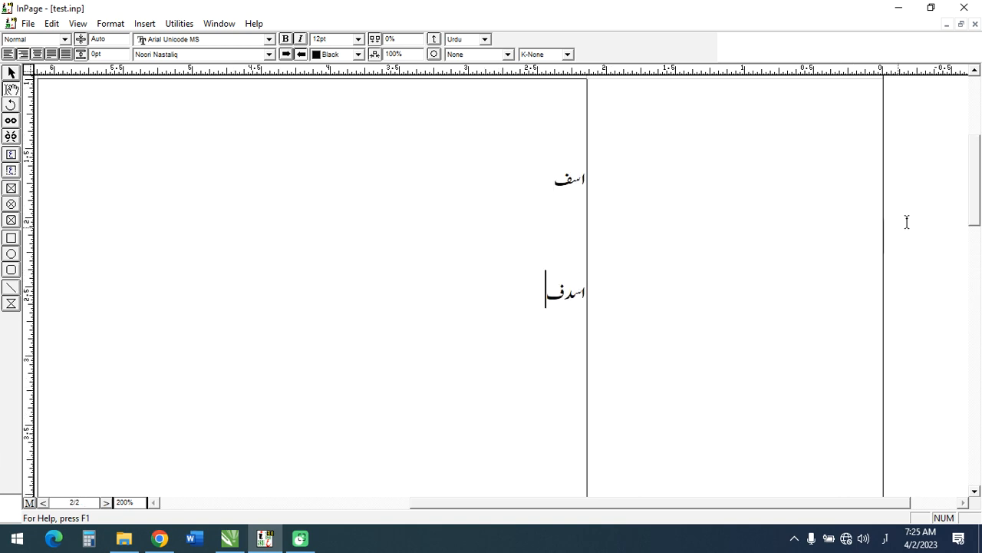
{"action": "left_click_drag", "start_coordinate": [973, 193], "coordinate": [973, 161]}
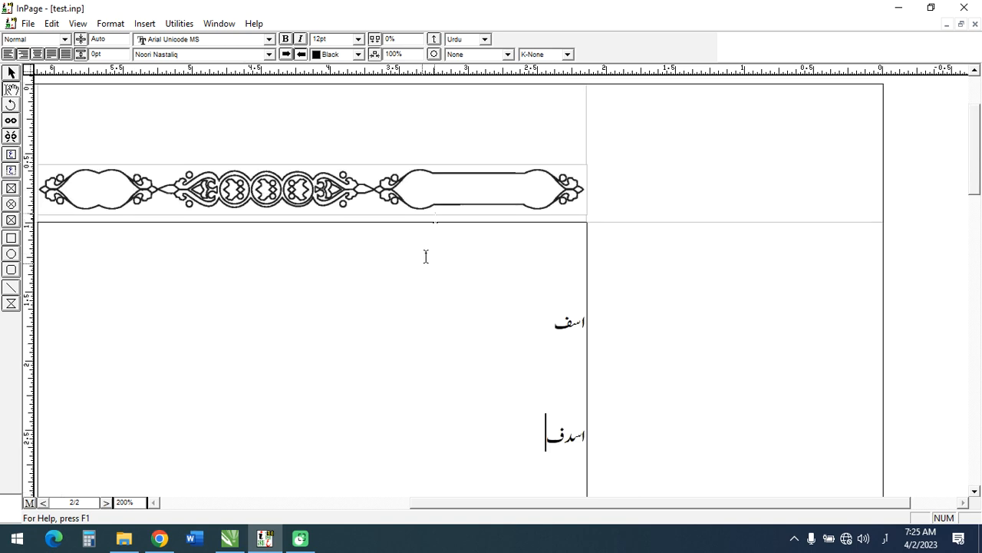
Step: Return to the master page, draw a title text box over the ornament's long cartouche and enter "رمضان کریم" in it
{"action": "left_click", "coordinate": [29, 502]}
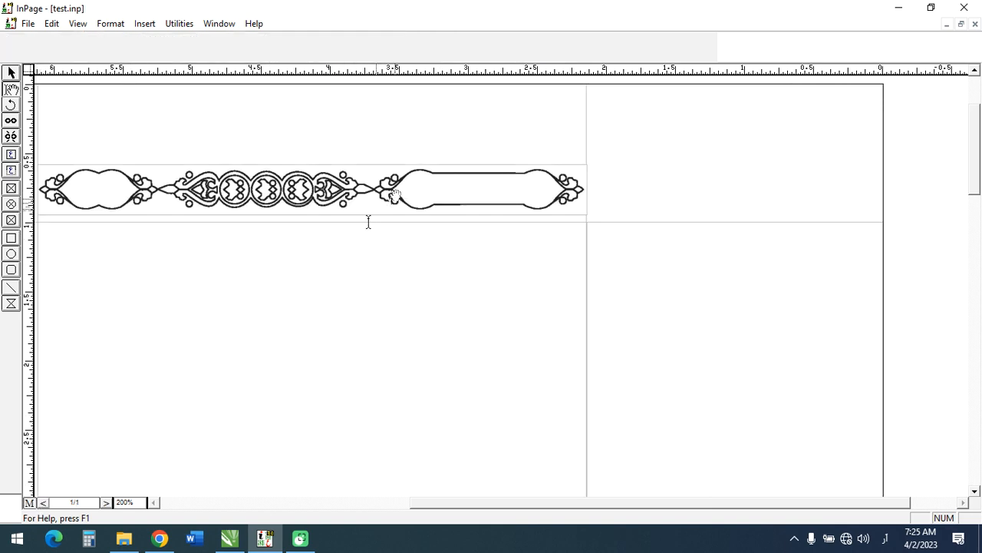
{"action": "left_click_drag", "start_coordinate": [452, 503], "coordinate": [375, 504]}
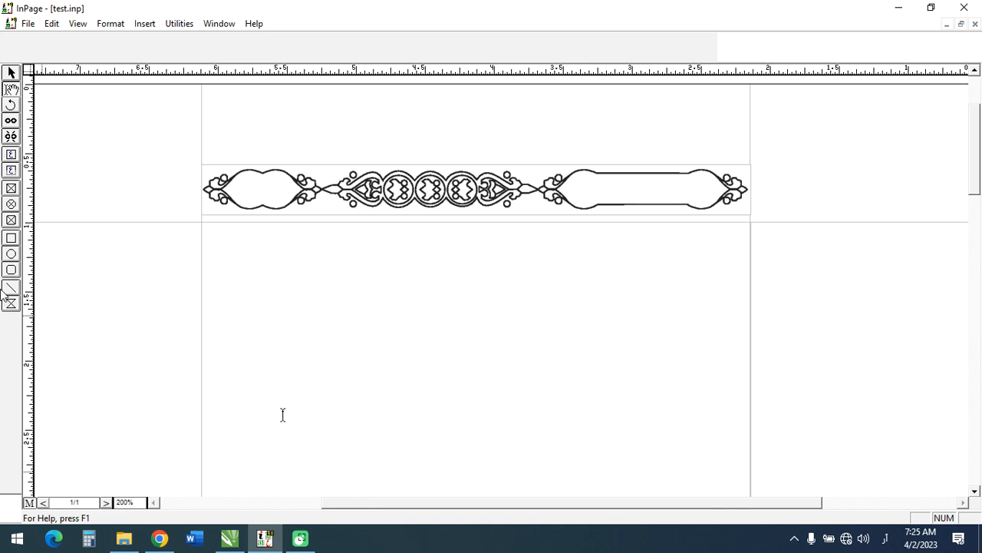
{"action": "left_click", "coordinate": [11, 170]}
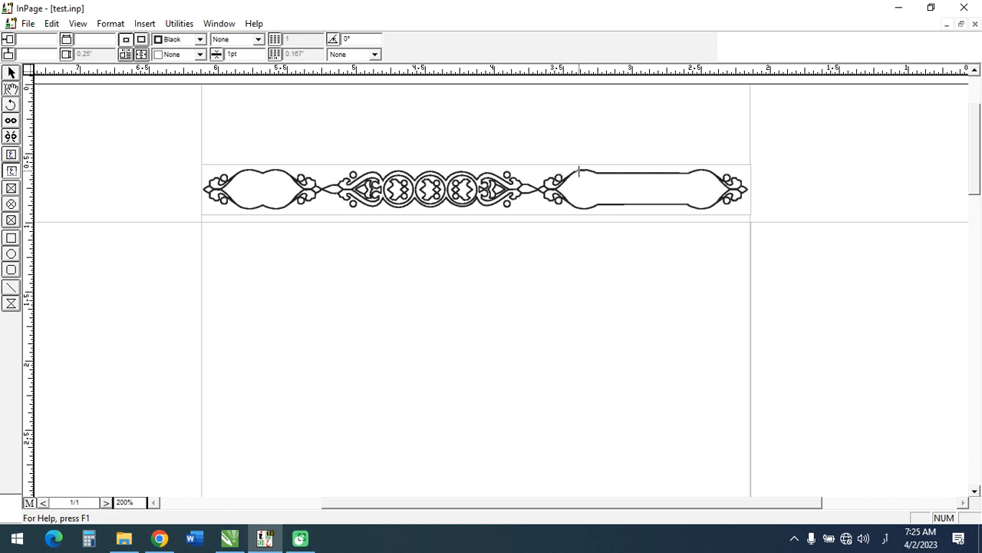
{"action": "left_click", "coordinate": [707, 206]}
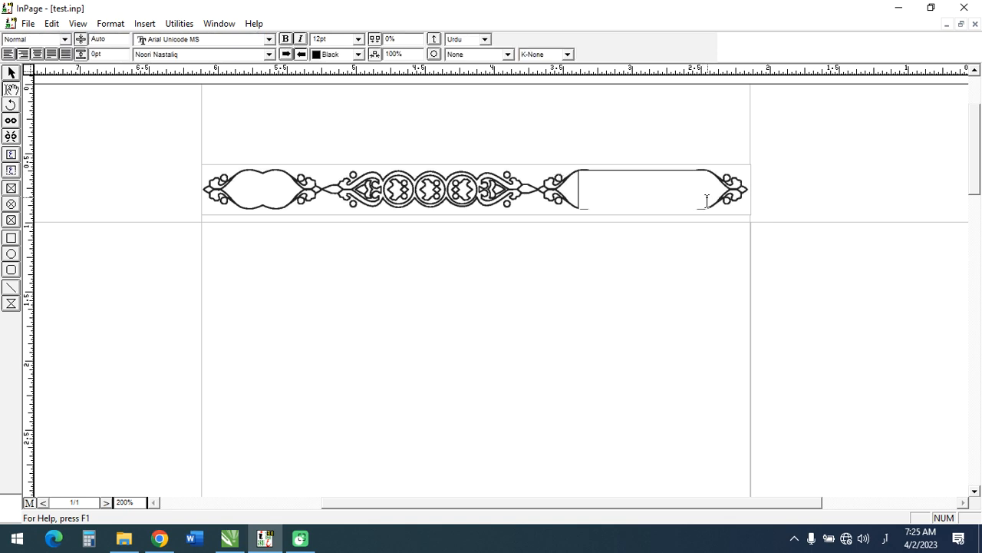
{"action": "type", "text": "رمضان کریم"}
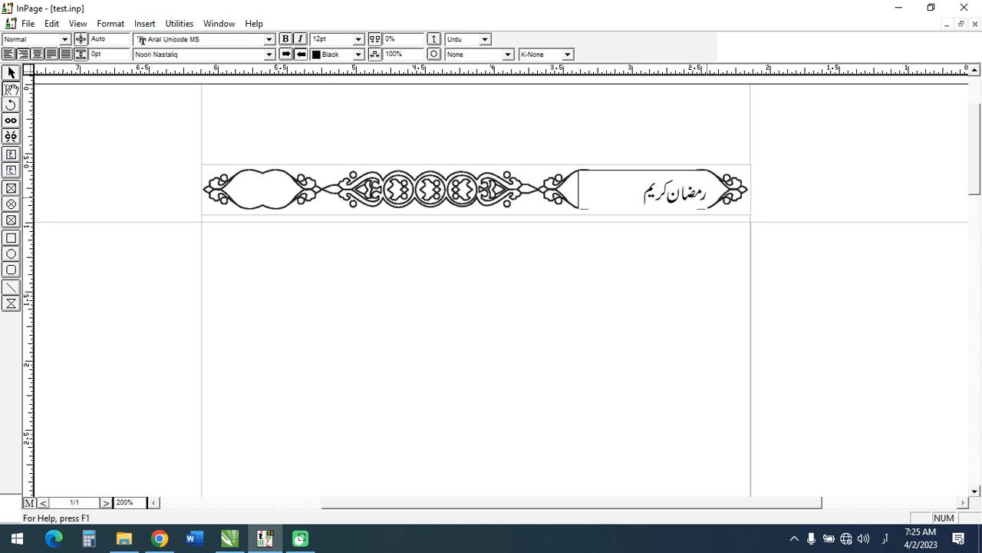
Step: Narrow the "رمضان کریم" text box to about 0.55 in wide and move it to the centre of the long cartouche
{"action": "left_click", "coordinate": [11, 73]}
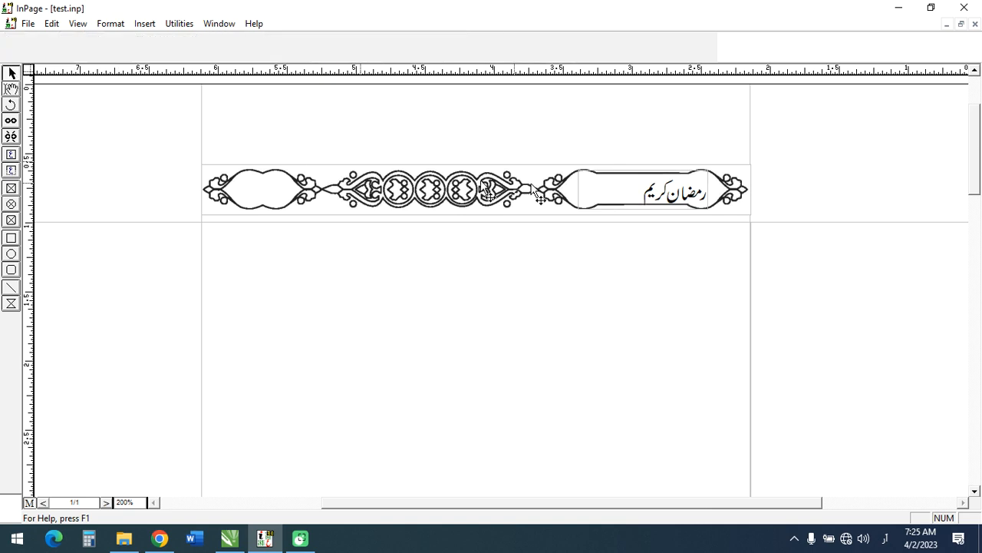
{"action": "left_click", "coordinate": [586, 203]}
{"action": "left_click_drag", "start_coordinate": [581, 190], "coordinate": [631, 191]}
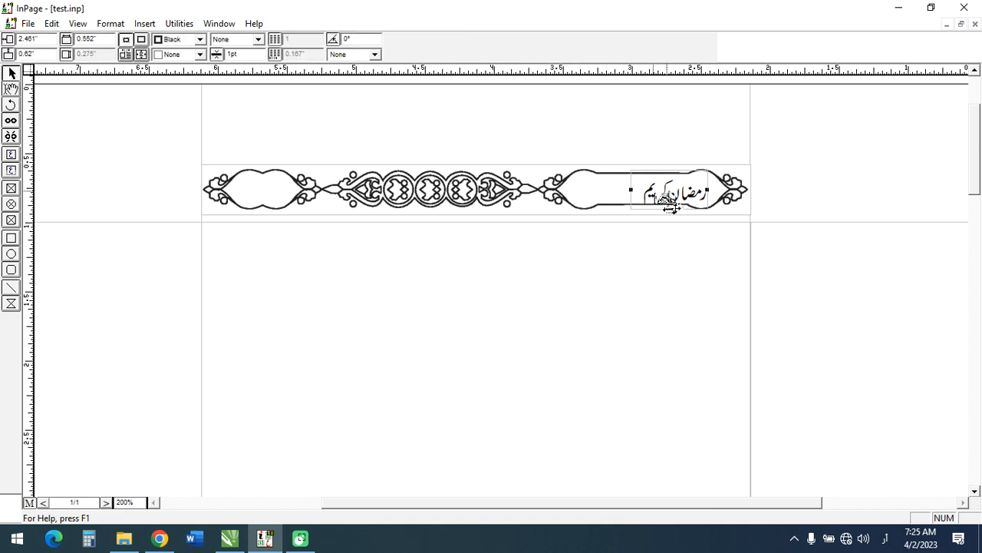
{"action": "left_click_drag", "start_coordinate": [686, 203], "coordinate": [649, 197]}
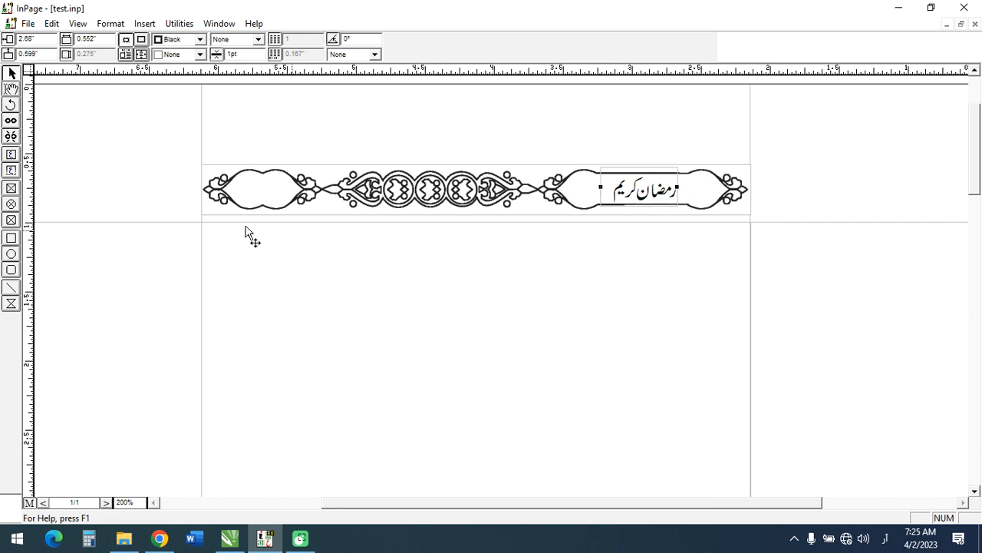
Step: Draw a title text box about 0.34 in wide over the ornament's short cartouche, centre its text and insert a page number
{"action": "left_click", "coordinate": [13, 171]}
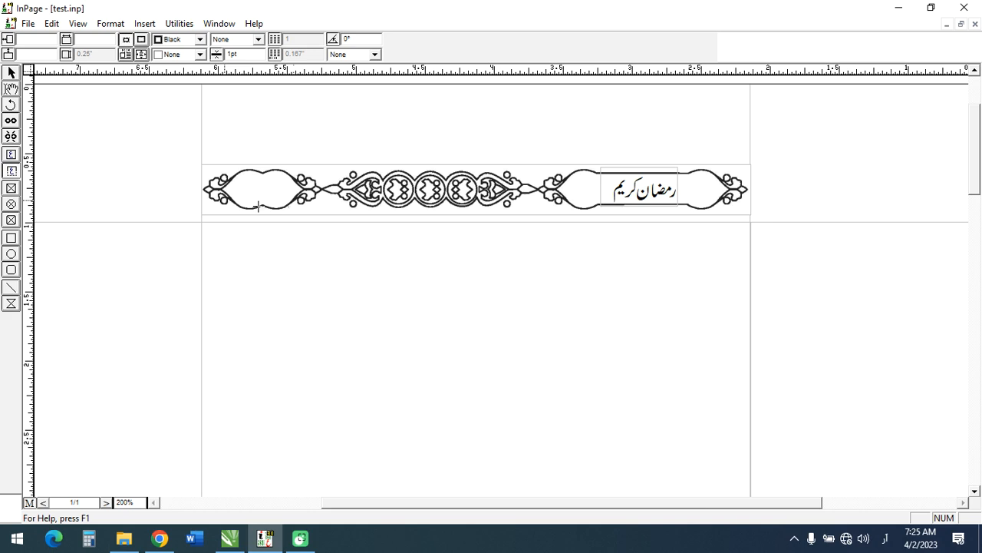
{"action": "left_click_drag", "start_coordinate": [270, 208], "coordinate": [281, 211]}
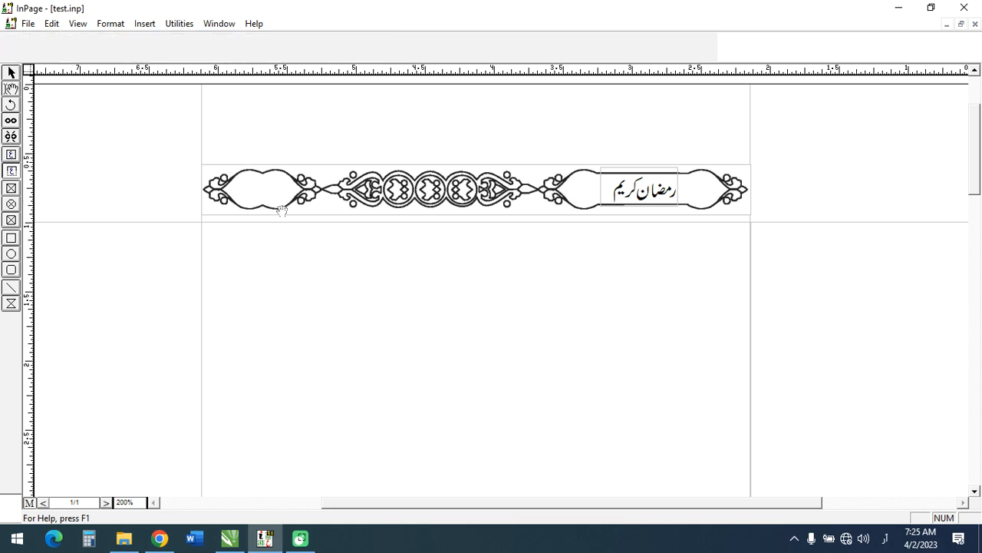
{"action": "left_click", "coordinate": [282, 211]}
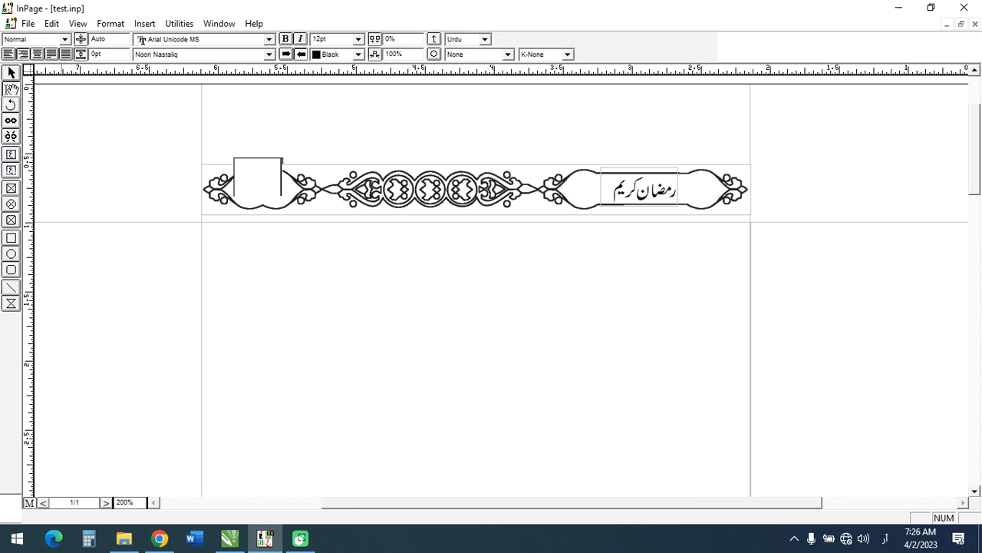
{"action": "left_click", "coordinate": [37, 54]}
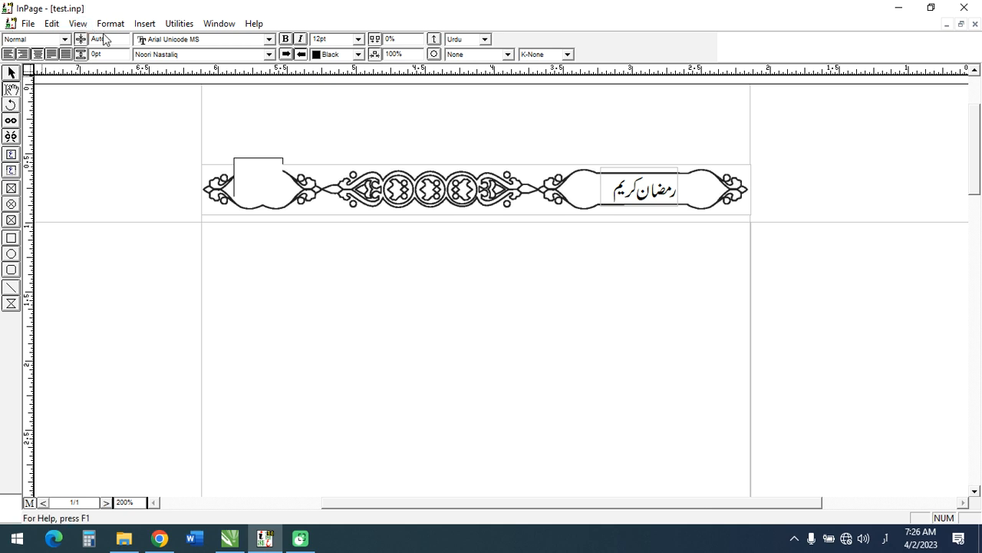
{"action": "left_click", "coordinate": [141, 27]}
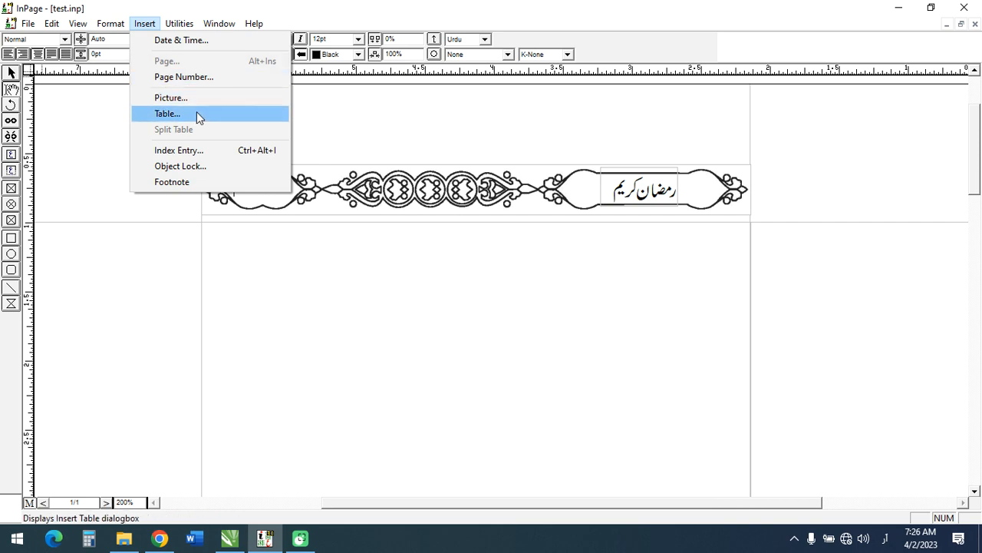
{"action": "left_click", "coordinate": [193, 77]}
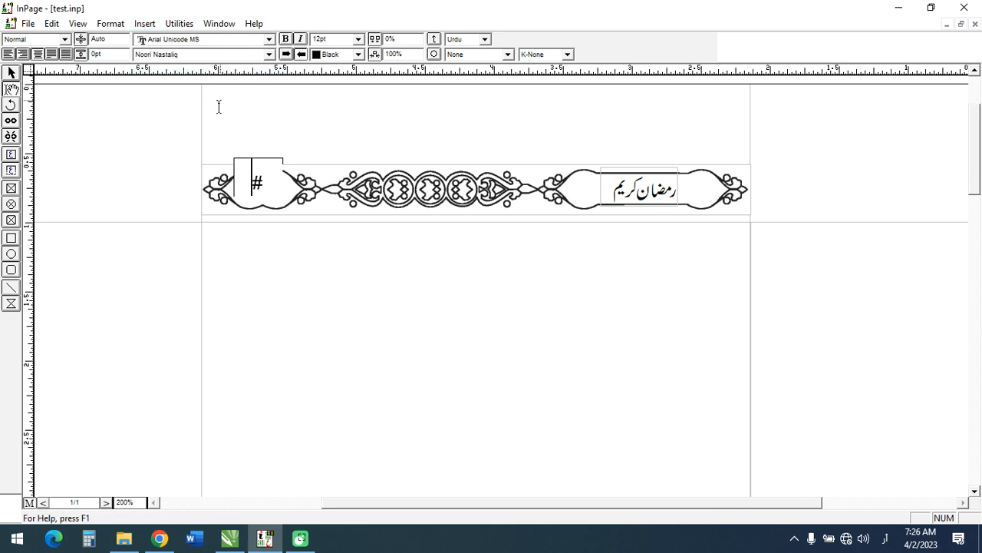
Step: Move the page number box slightly down and to the right so the # sits in the centre of the short cartouche
{"action": "left_click", "coordinate": [259, 164]}
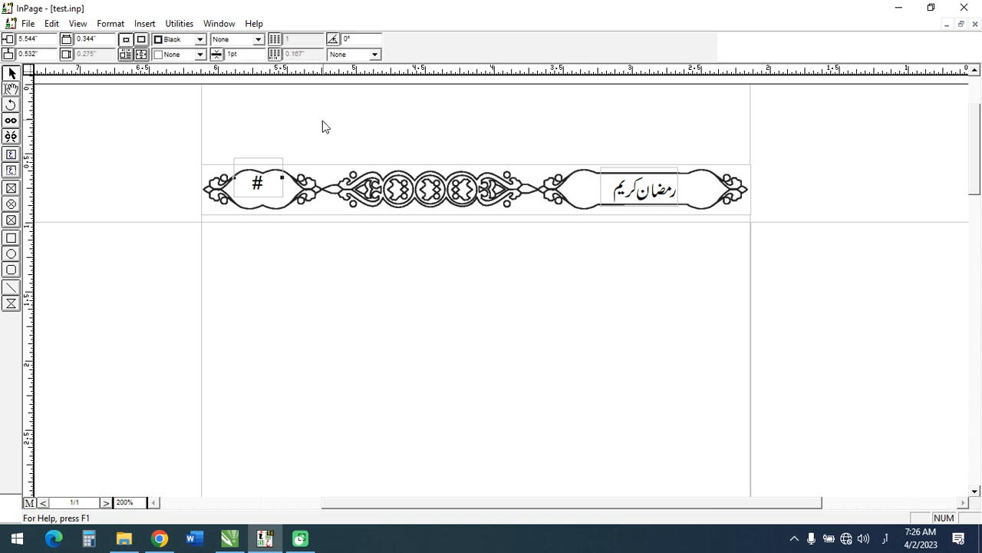
{"action": "key", "text": "Down"}
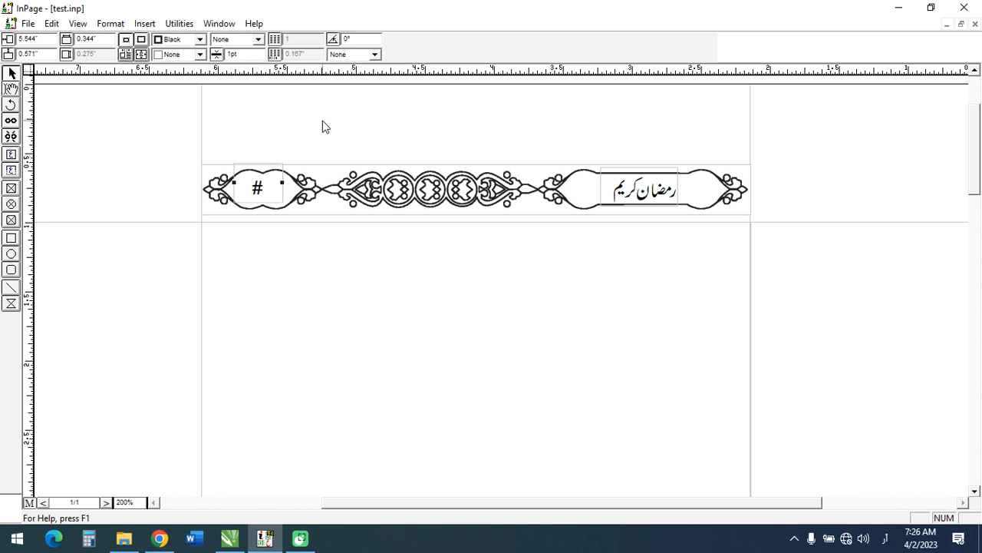
{"action": "key", "text": "Down"}
{"action": "key", "text": "Right"}
{"action": "key", "text": "Up"}
{"action": "key", "text": "Right"}
{"action": "key", "text": "Right"}
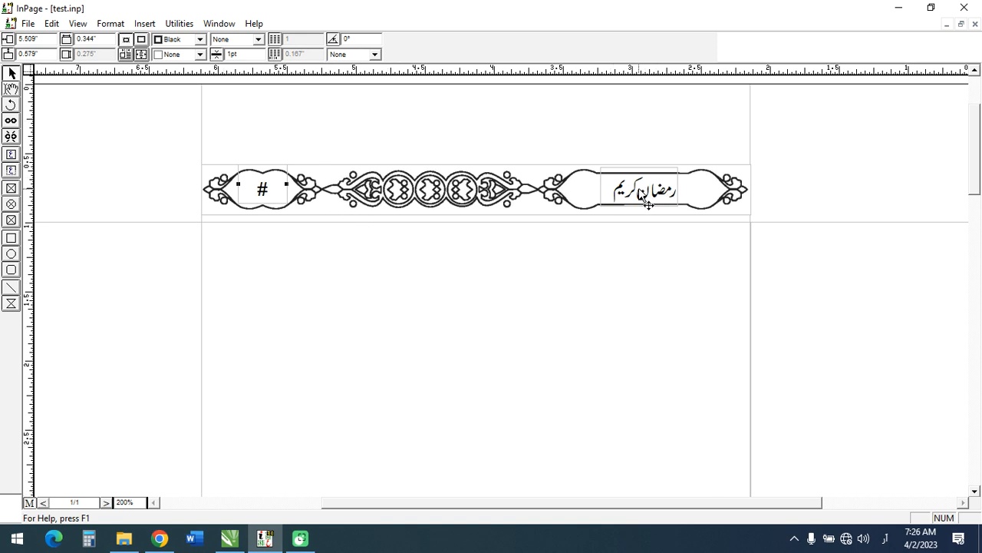
Step: Leave the master page and check the header's page number on the document pages
{"action": "left_click", "coordinate": [29, 502]}
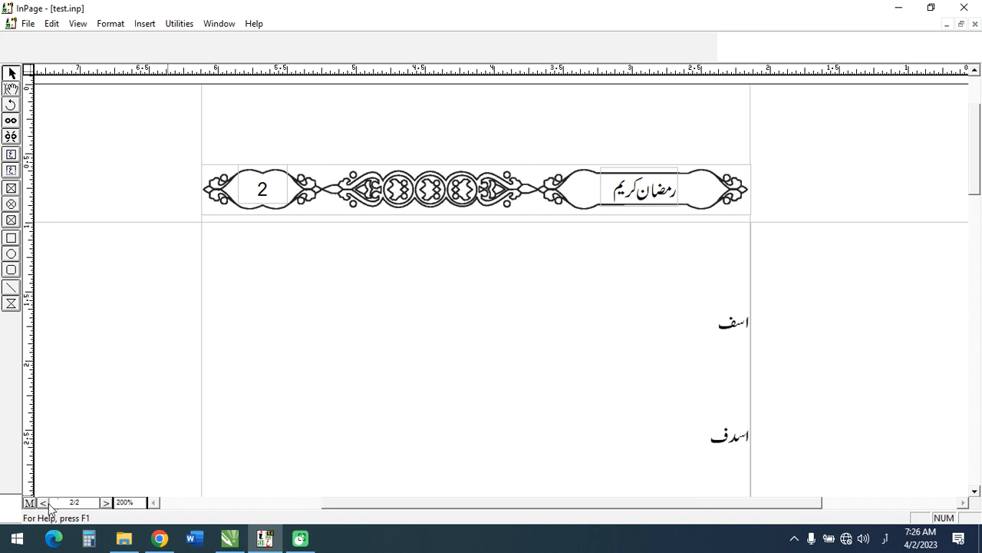
{"action": "left_click", "coordinate": [106, 503]}
{"action": "left_click", "coordinate": [43, 503]}
{"action": "left_click", "coordinate": [29, 502]}
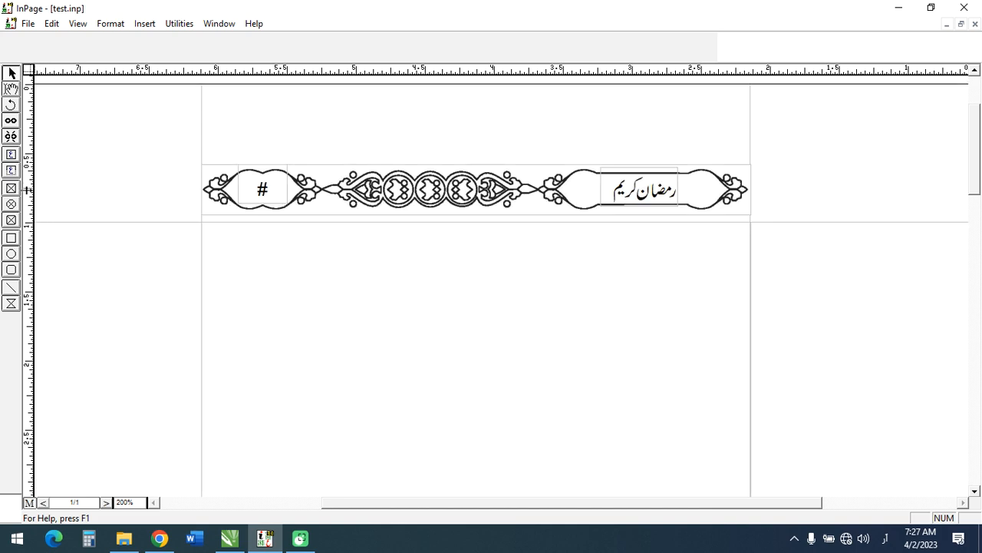
{"action": "left_click", "coordinate": [12, 89]}
{"action": "double_click", "coordinate": [445, 190]}
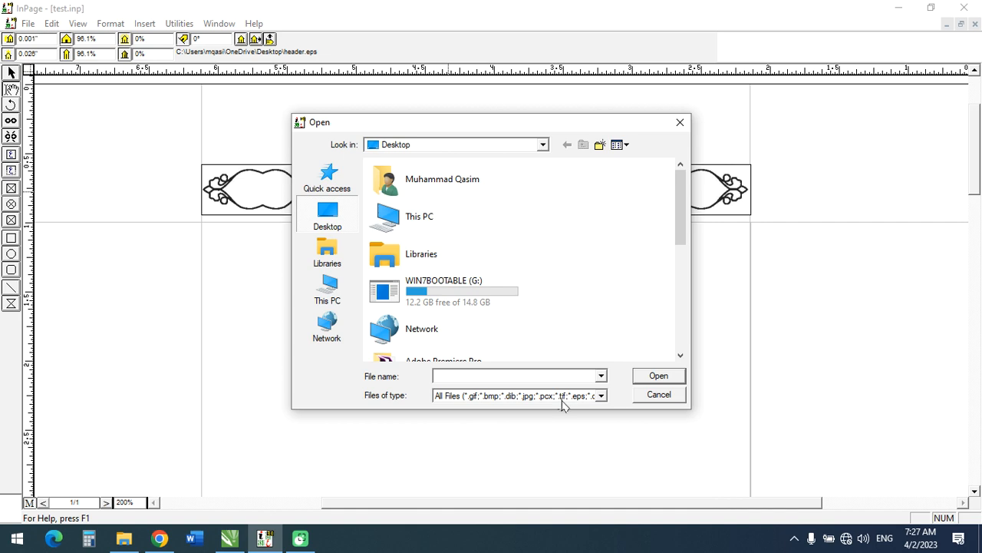
{"action": "left_click", "coordinate": [649, 399]}
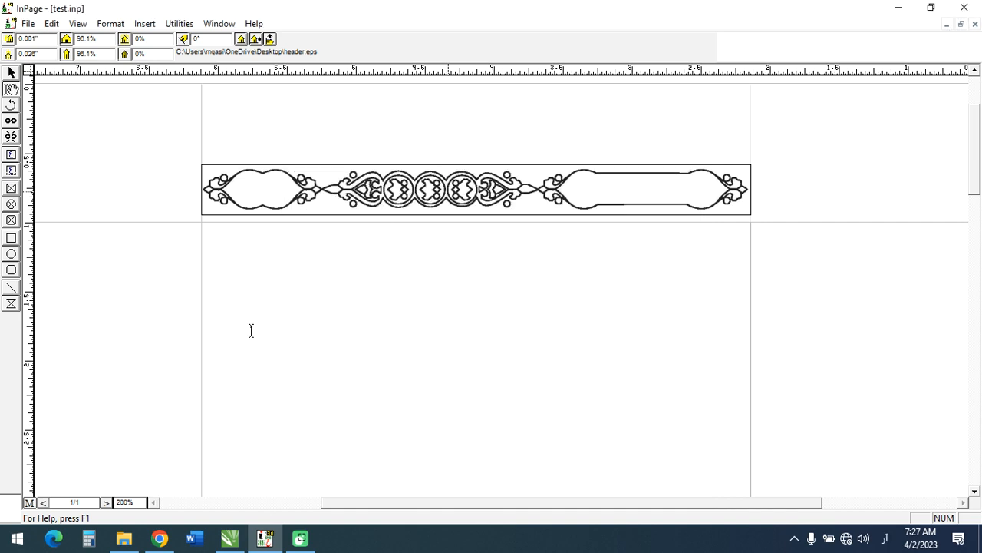
{"action": "left_click", "coordinate": [30, 503]}
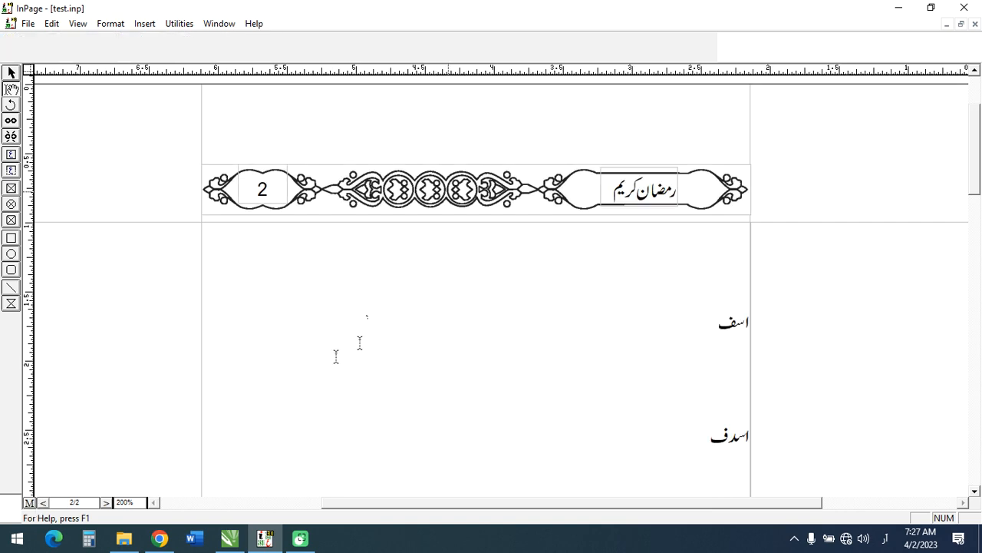
{"action": "left_click", "coordinate": [543, 275]}
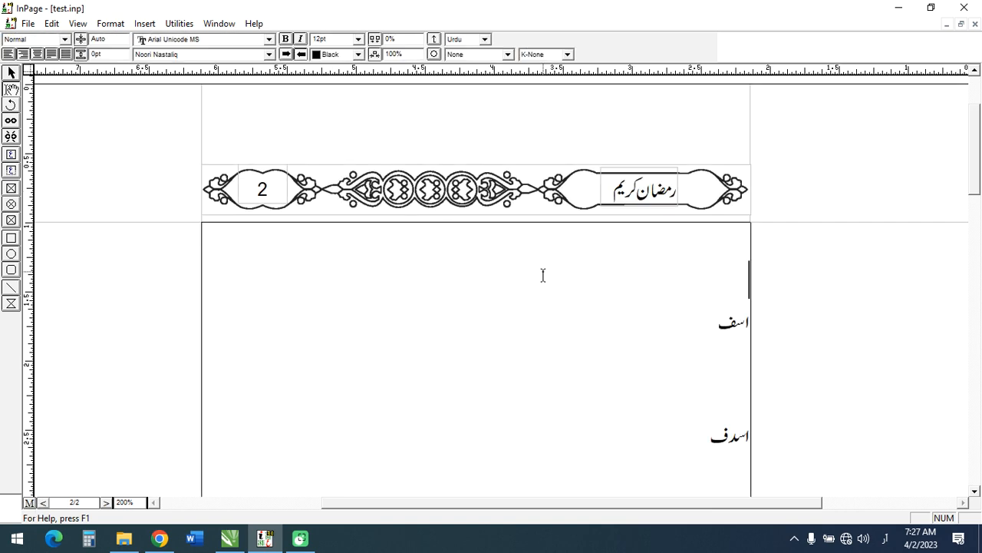